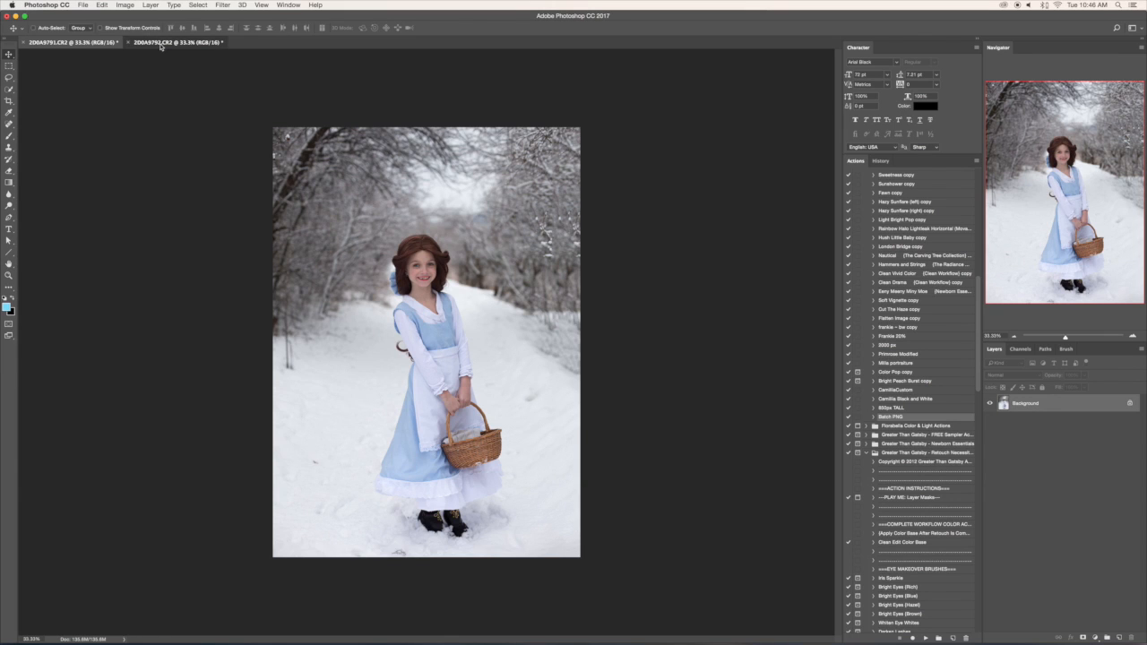
# Compare the girl's expression in the photos 2D0A9791 and 2D0A9792, ending on 2D0A9791
pyautogui.click(189, 44)
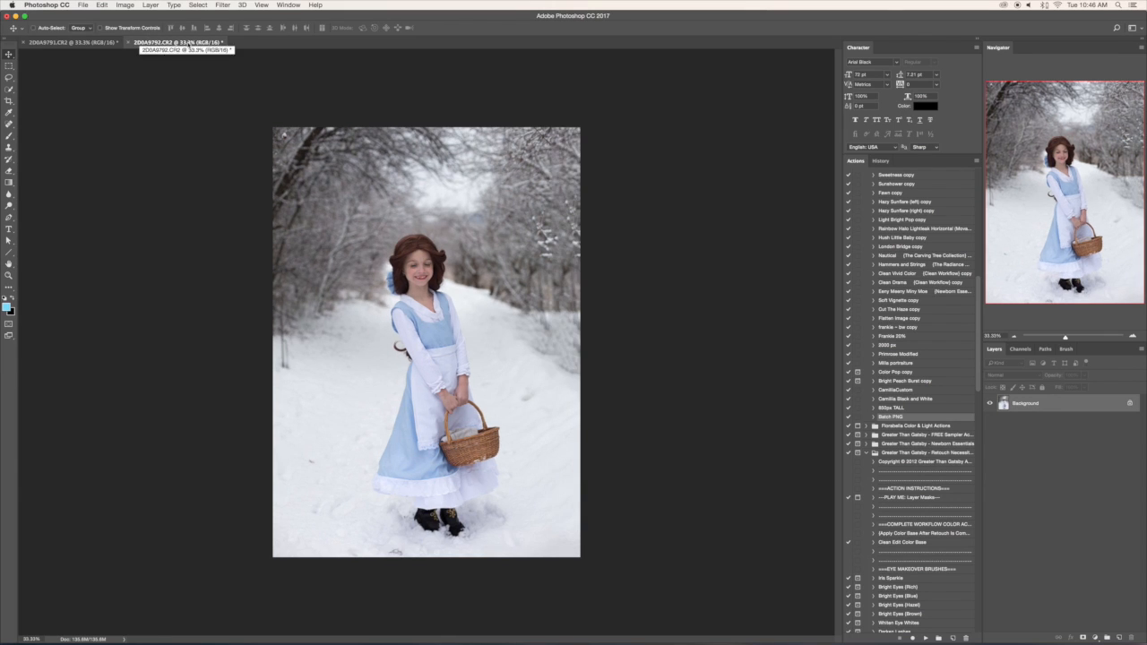
pyautogui.click(78, 43)
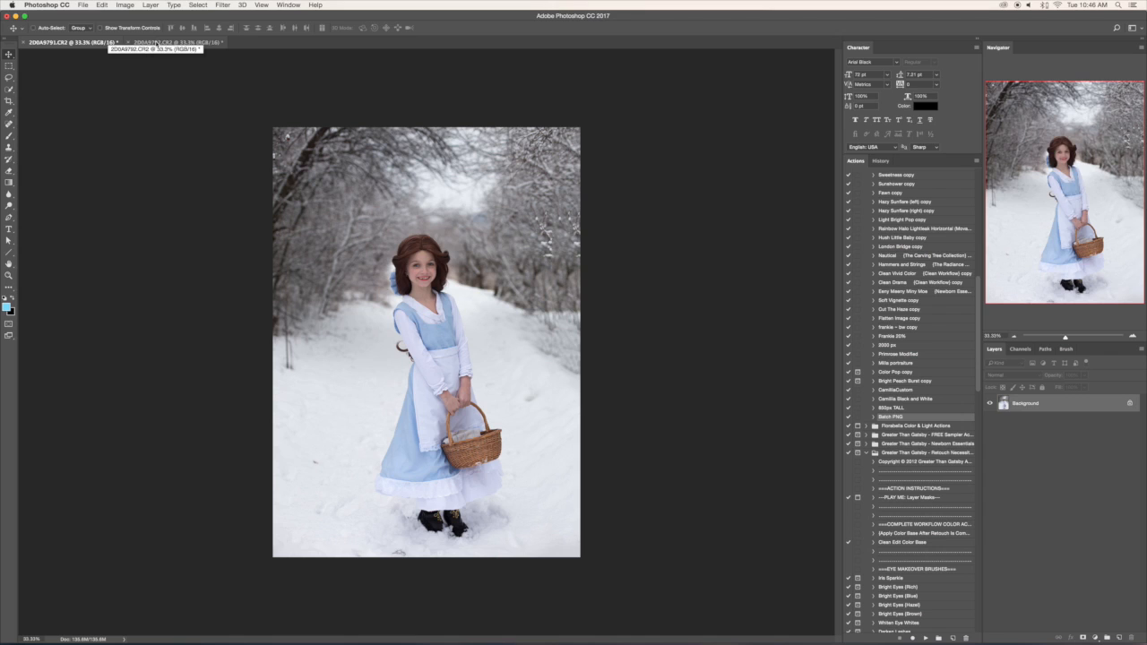
pyautogui.click(157, 43)
pyautogui.click(78, 42)
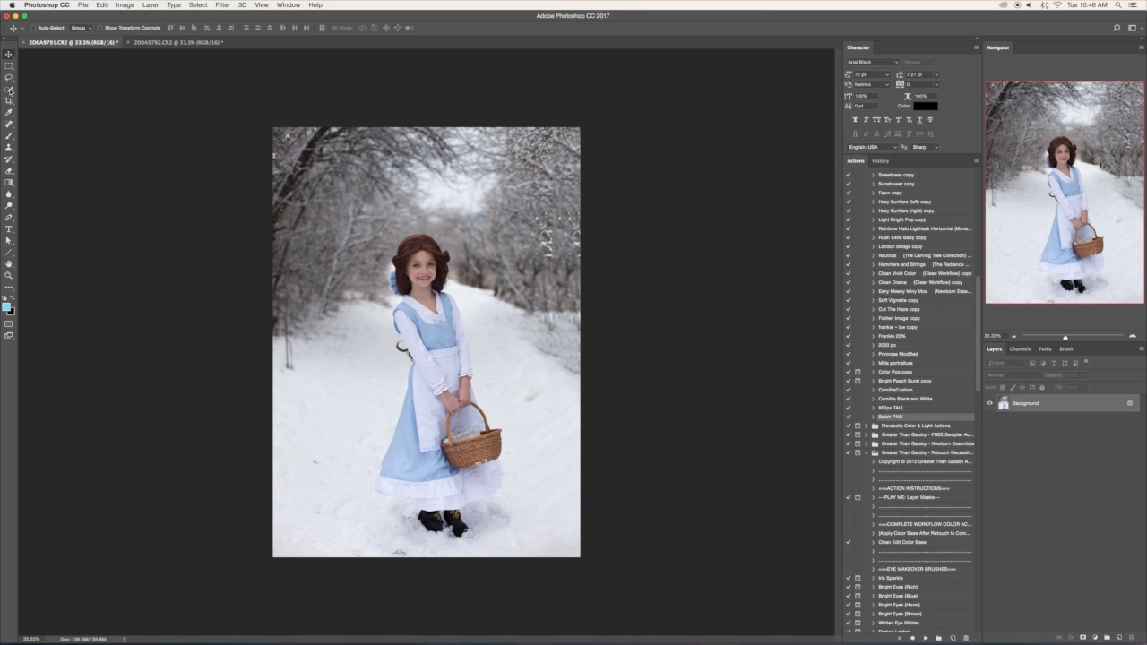
# Select the girl's head, hair, blue bow and neck in 2D0A9791 with the Quick Selection tool
pyautogui.click(10, 90)
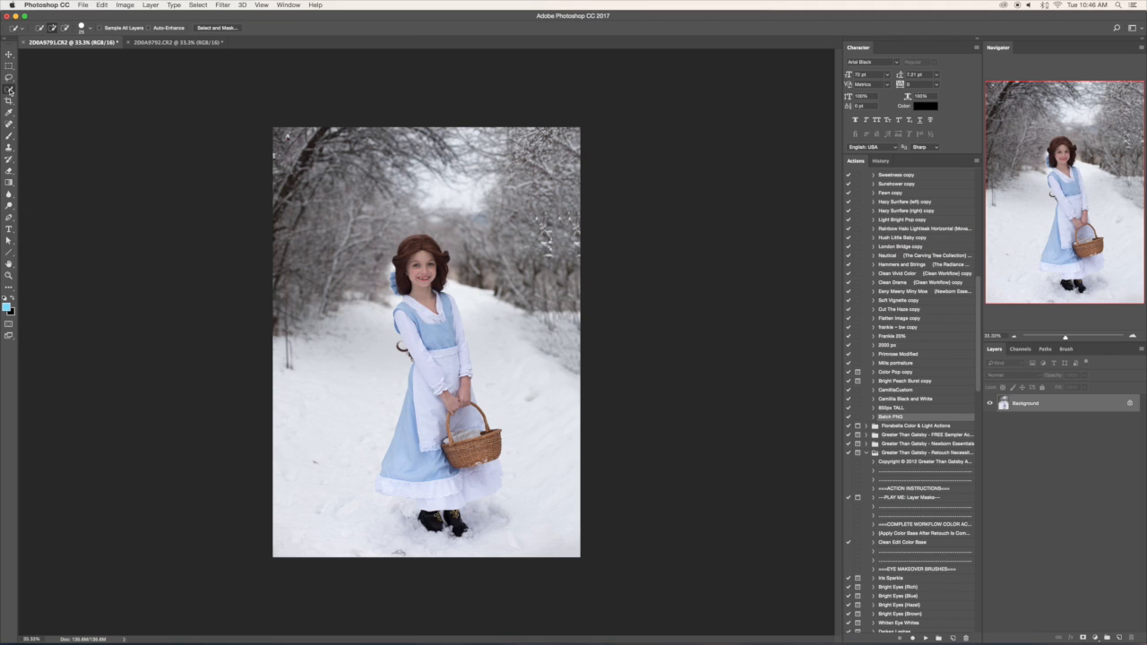
pyautogui.click(10, 90)
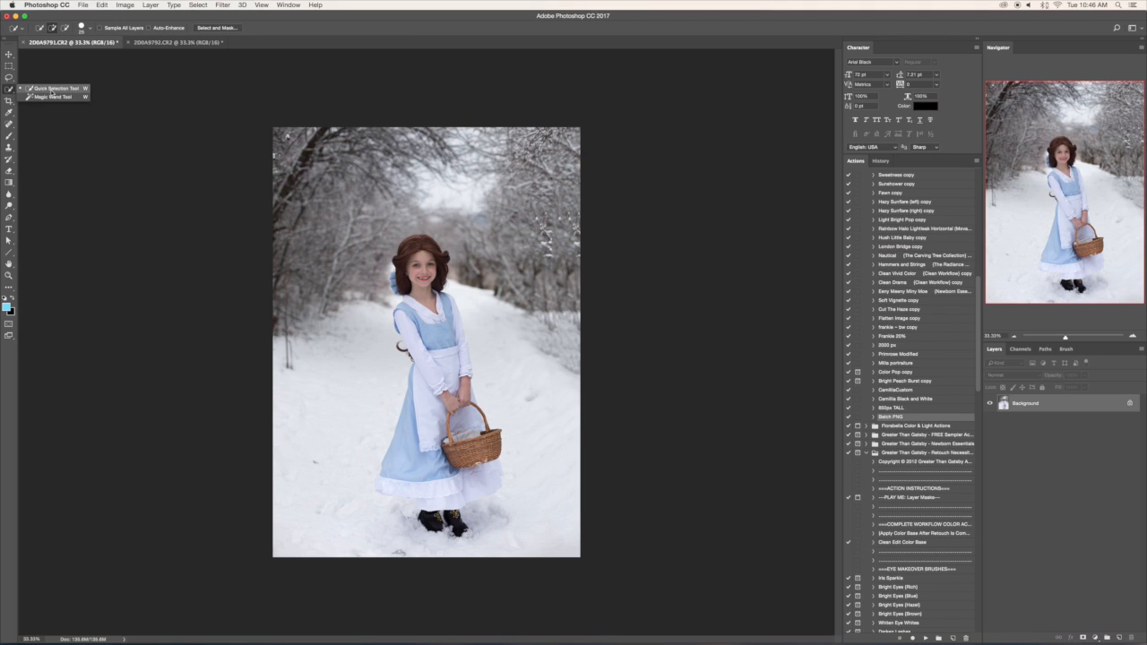
pyautogui.click(52, 89)
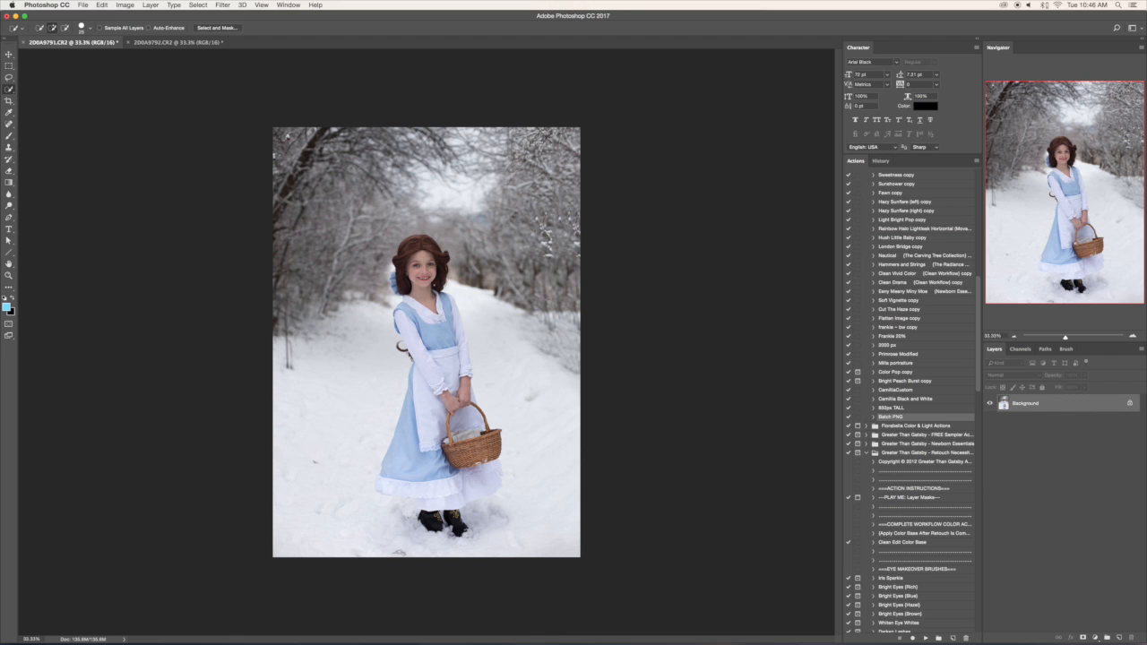
pyautogui.scroll(2, 440, 289)
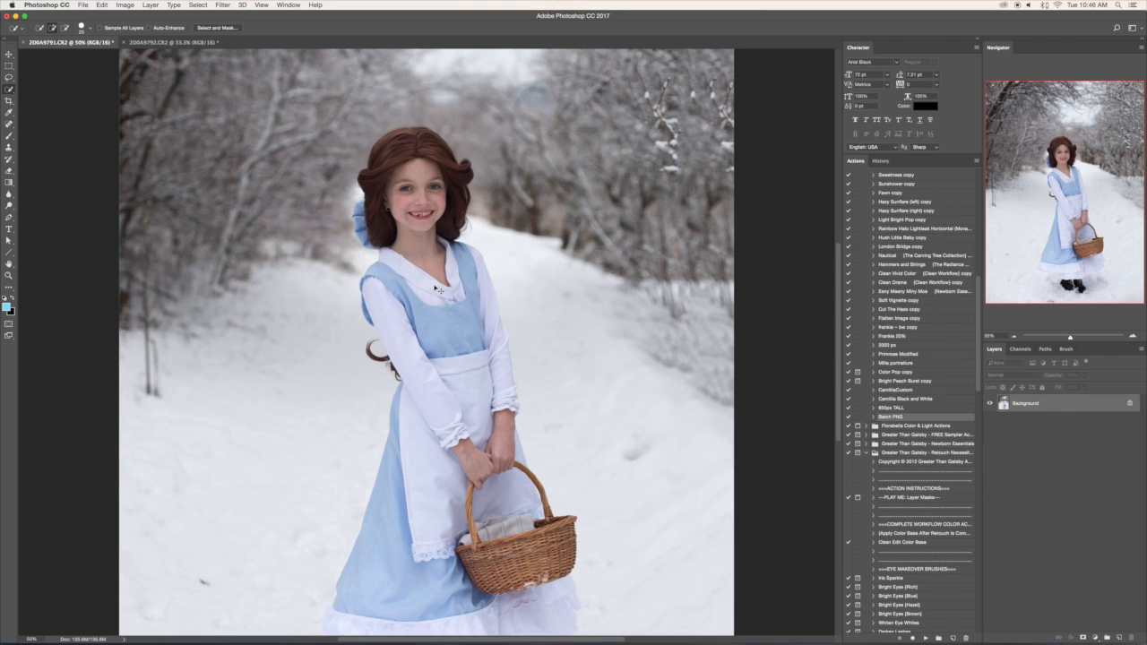
pyautogui.scroll(1, 439, 288)
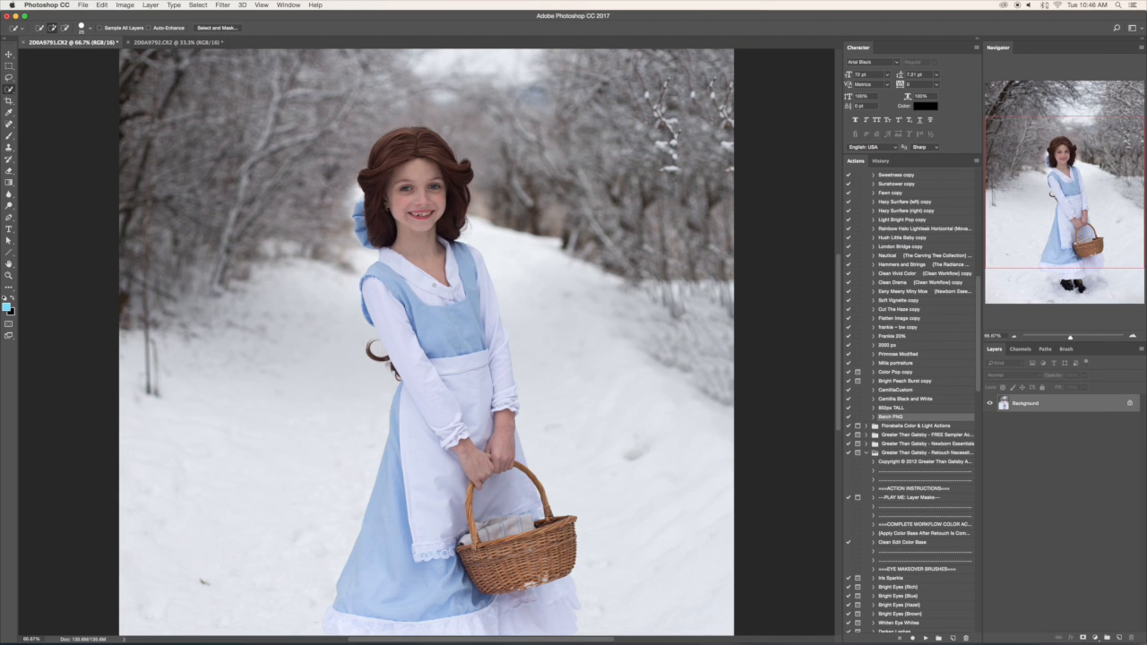
pyautogui.scroll(1, 438, 288)
pyautogui.scroll(2, 439, 289)
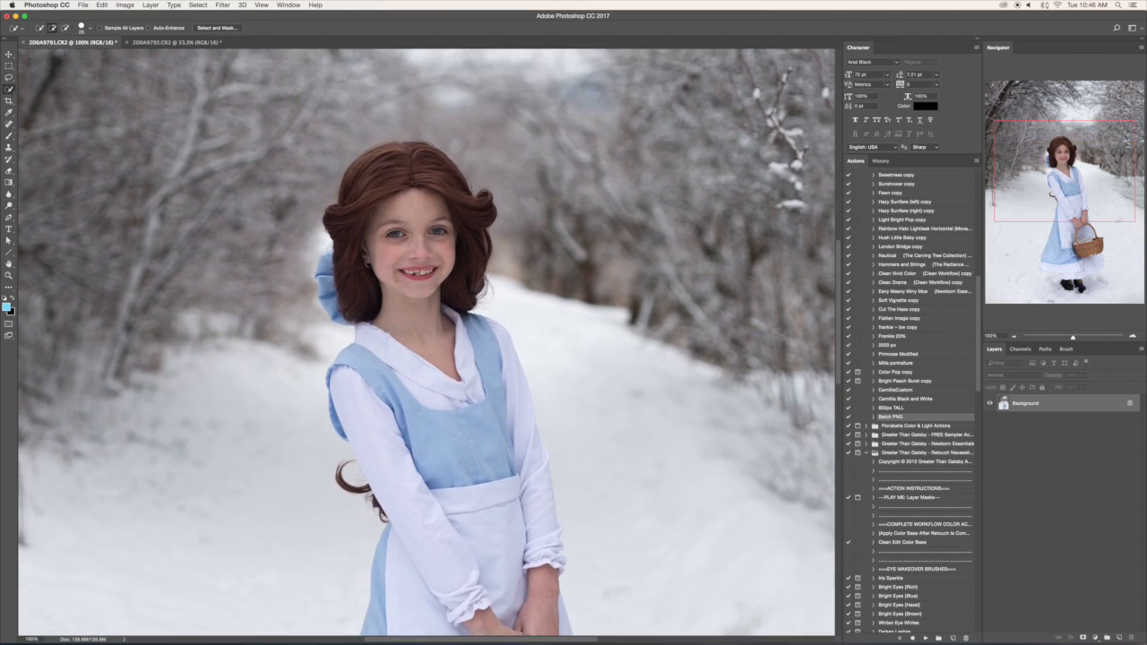
pyautogui.scroll(1, 438, 289)
pyautogui.moveTo(468, 316)
pyautogui.mouseDown()
pyautogui.moveTo(475, 226)
pyautogui.moveTo(421, 179)
pyautogui.moveTo(401, 181)
pyautogui.moveTo(343, 287)
pyautogui.mouseUp()
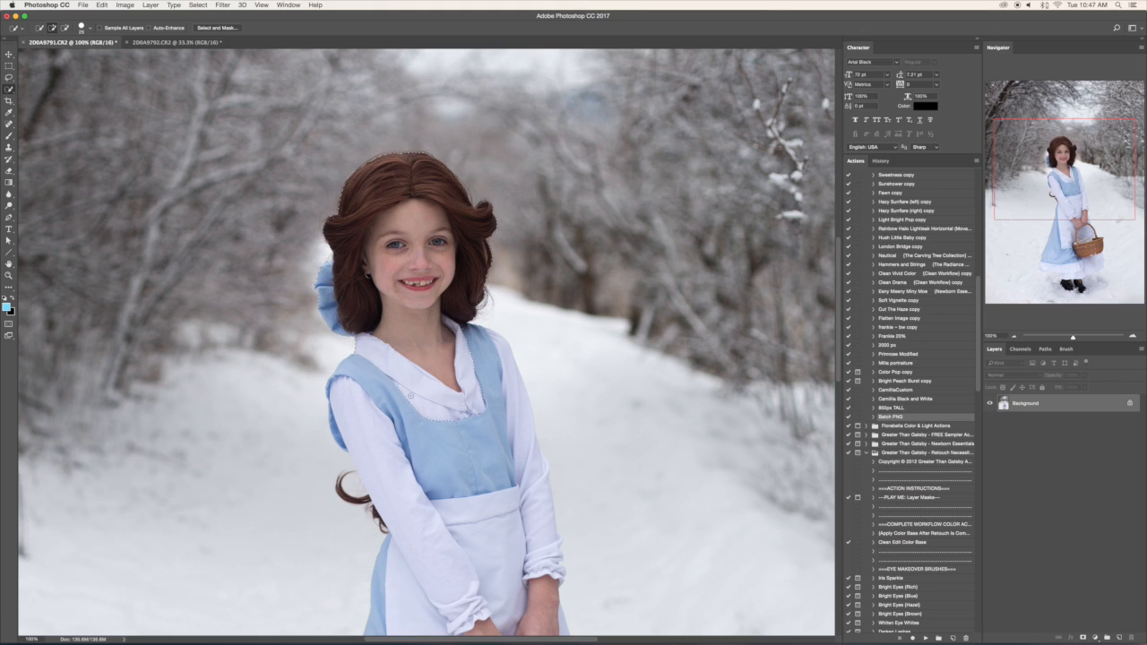
pyautogui.press('alt')
# Smooth the head selection in Select and Mask, shift its edge inward by about 26%, and output it to a new layer with layer mask
pyautogui.click(221, 28)
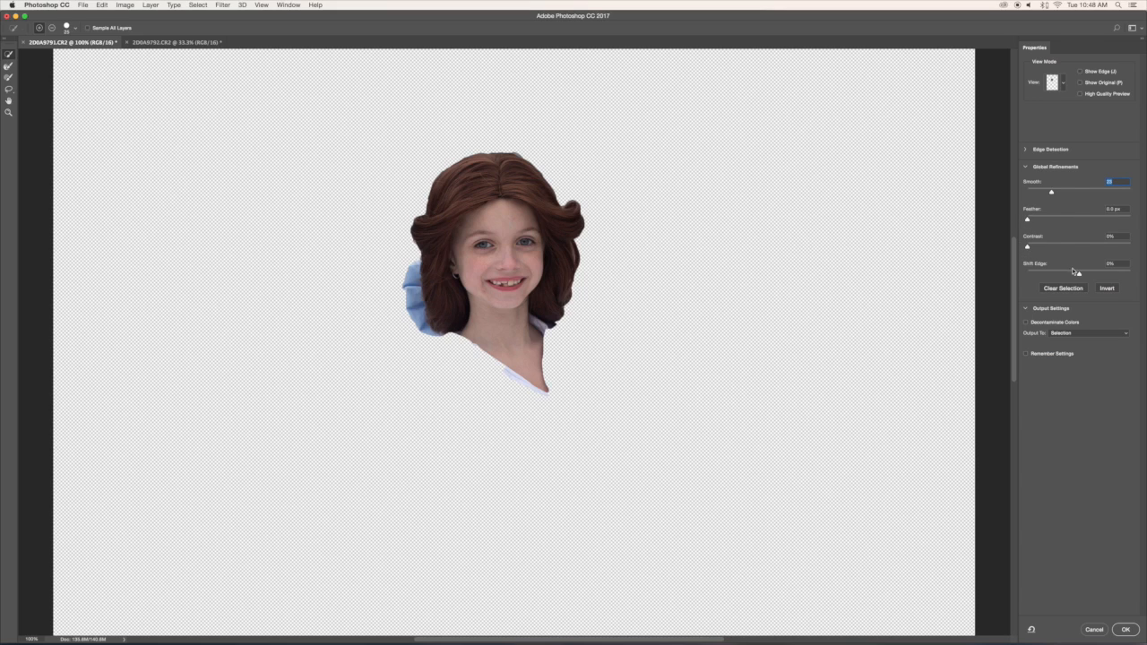
pyautogui.moveTo(1080, 276); pyautogui.dragTo(1066, 278)
pyautogui.click(1106, 334)
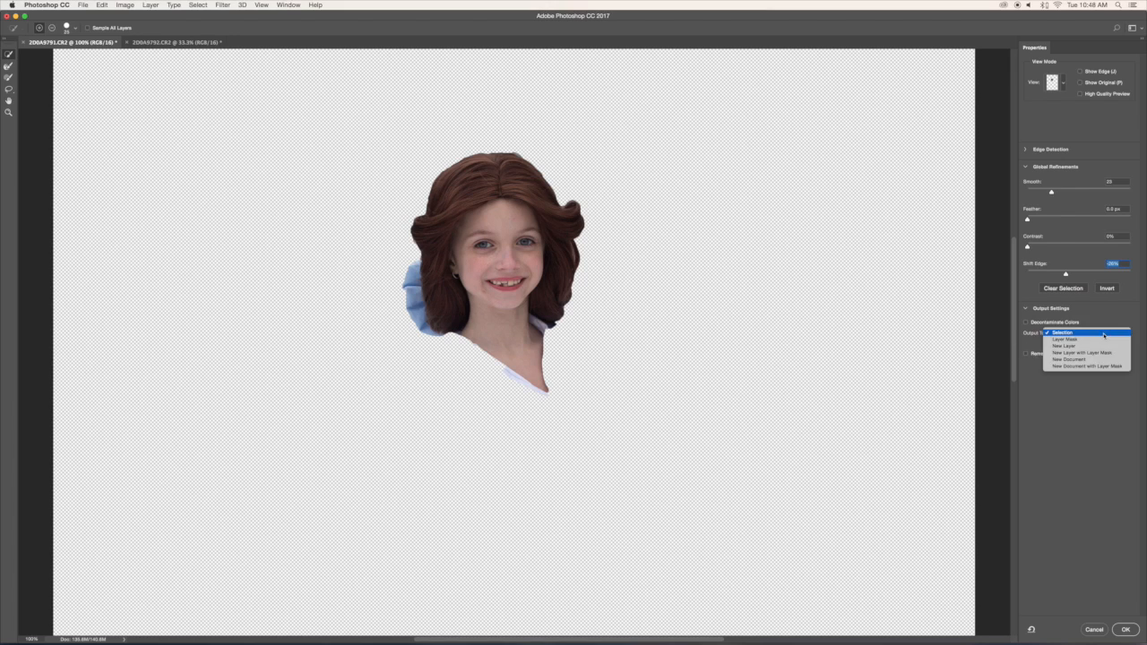
pyautogui.click(1103, 353)
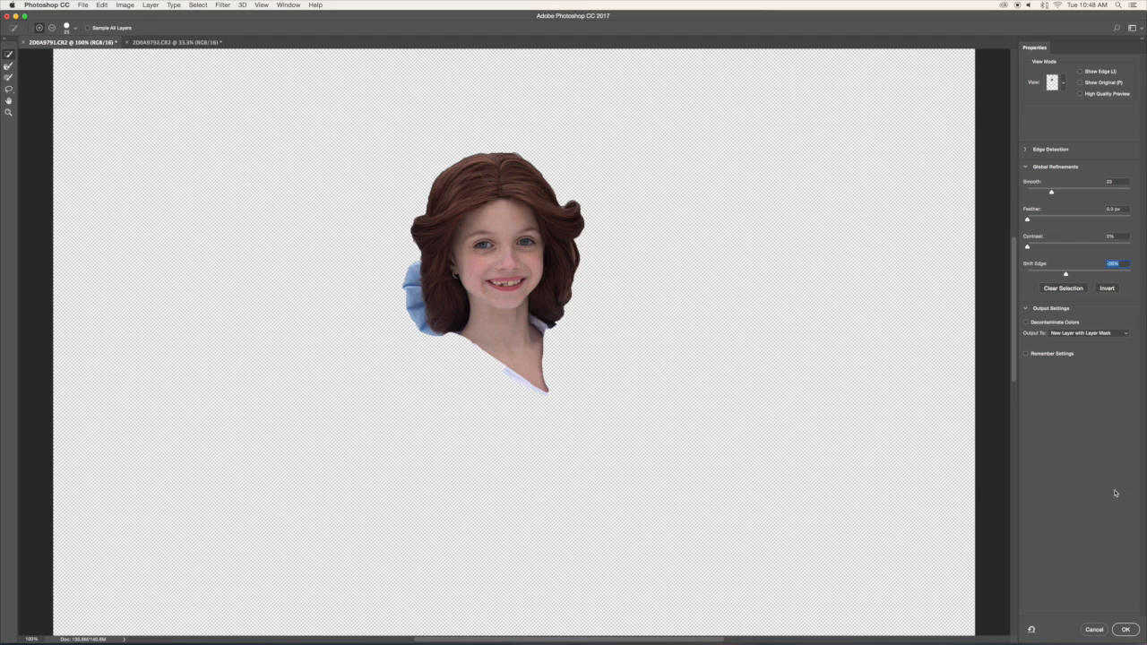
pyautogui.click(1127, 630)
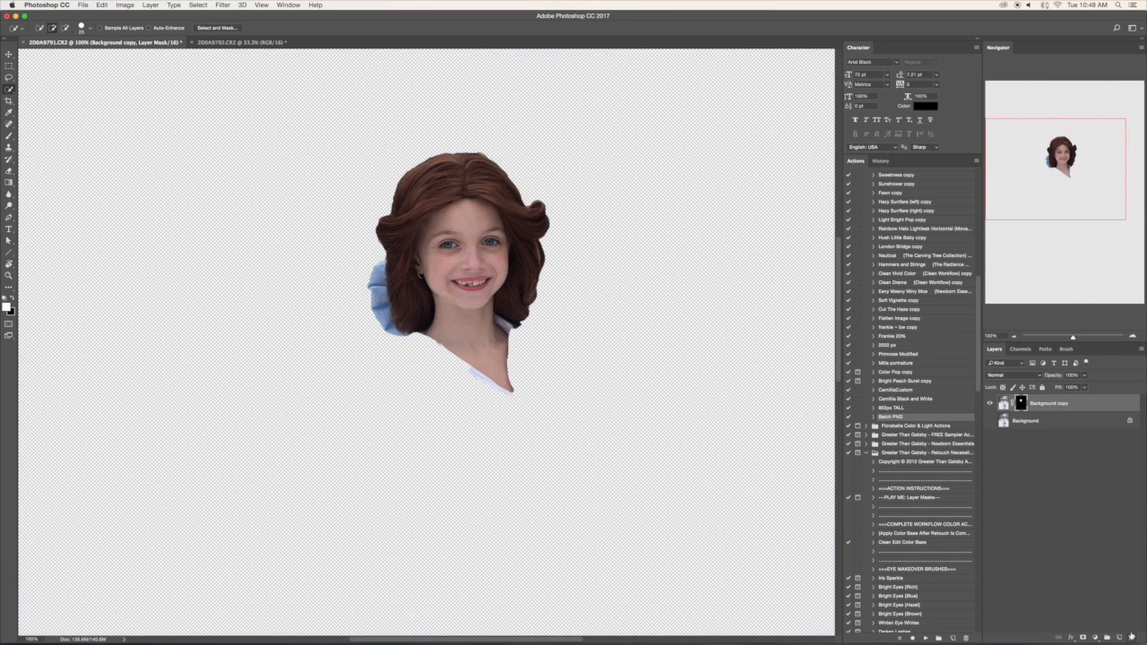
# Move the cut-out head layer into 2D0A9792 and place it over the girl's head
pyautogui.click(9, 54)
pyautogui.moveTo(441, 235)
pyautogui.mouseDown()
pyautogui.moveTo(354, 200)
pyautogui.moveTo(237, 52)
pyautogui.mouseUp()
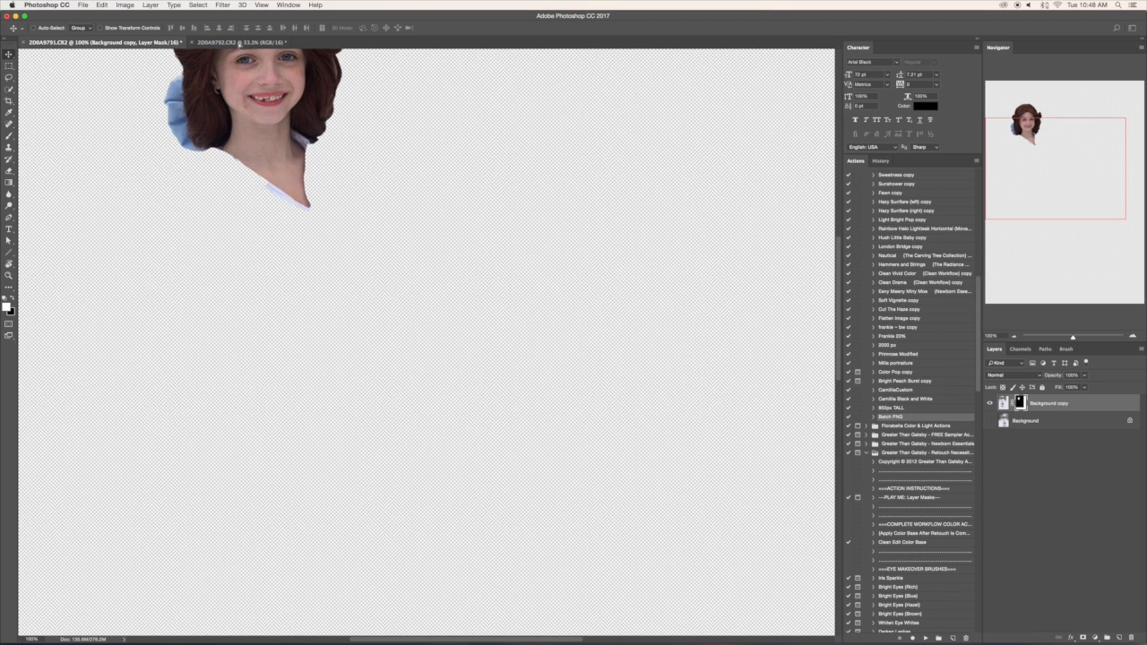
pyautogui.click(240, 43)
pyautogui.moveTo(442, 252)
pyautogui.mouseDown()
pyautogui.moveTo(484, 264)
pyautogui.moveTo(438, 267)
pyautogui.mouseUp()
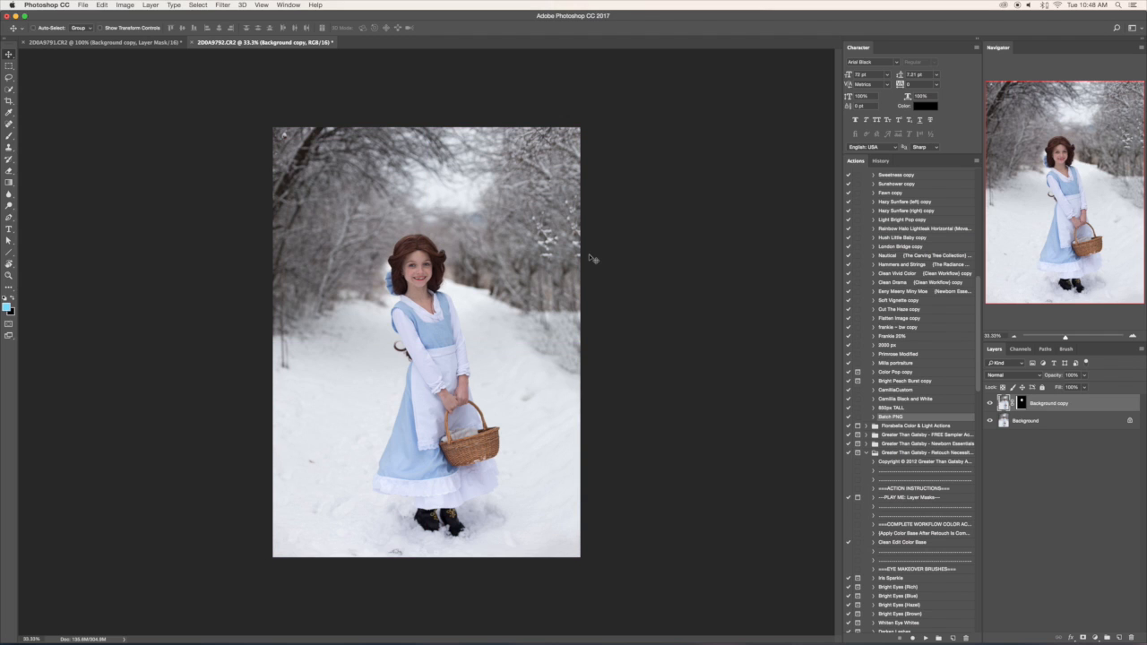
# Align the pasted head with the face beneath using reduced layer opacity as a guide, and restore the opacity to 100%
pyautogui.press('super+equal')
pyautogui.press('super+equal')
pyautogui.press('super+equal')
pyautogui.scroll(3, 582, 258)
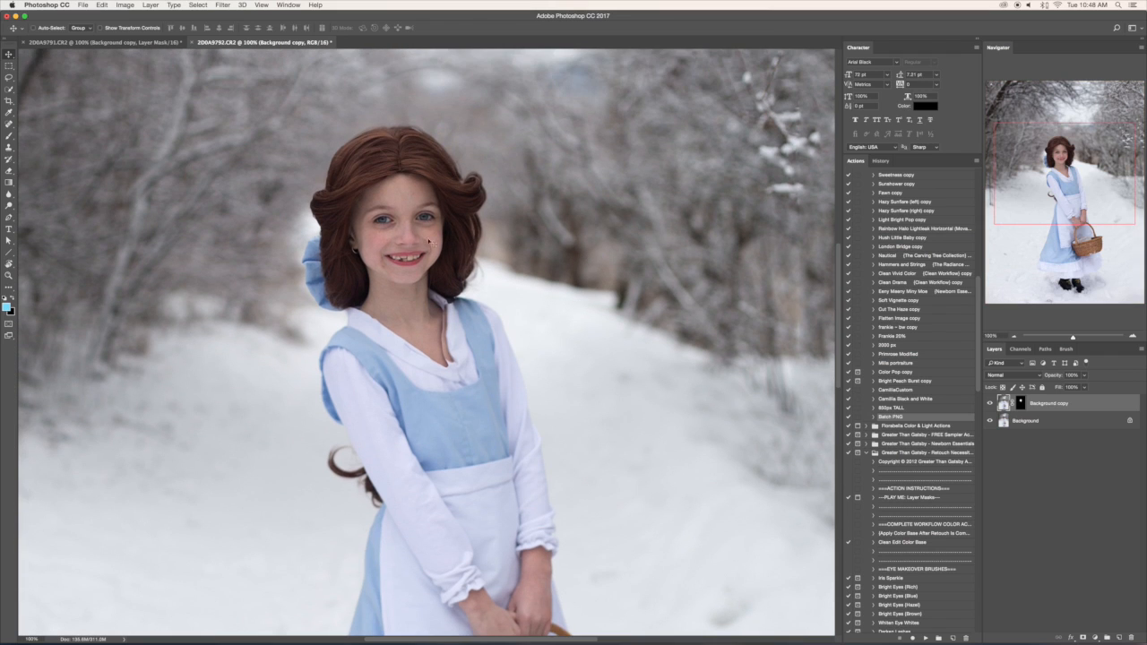
pyautogui.moveTo(425, 238); pyautogui.dragTo(426, 238)
pyautogui.moveTo(1085, 375); pyautogui.dragTo(1064, 387)
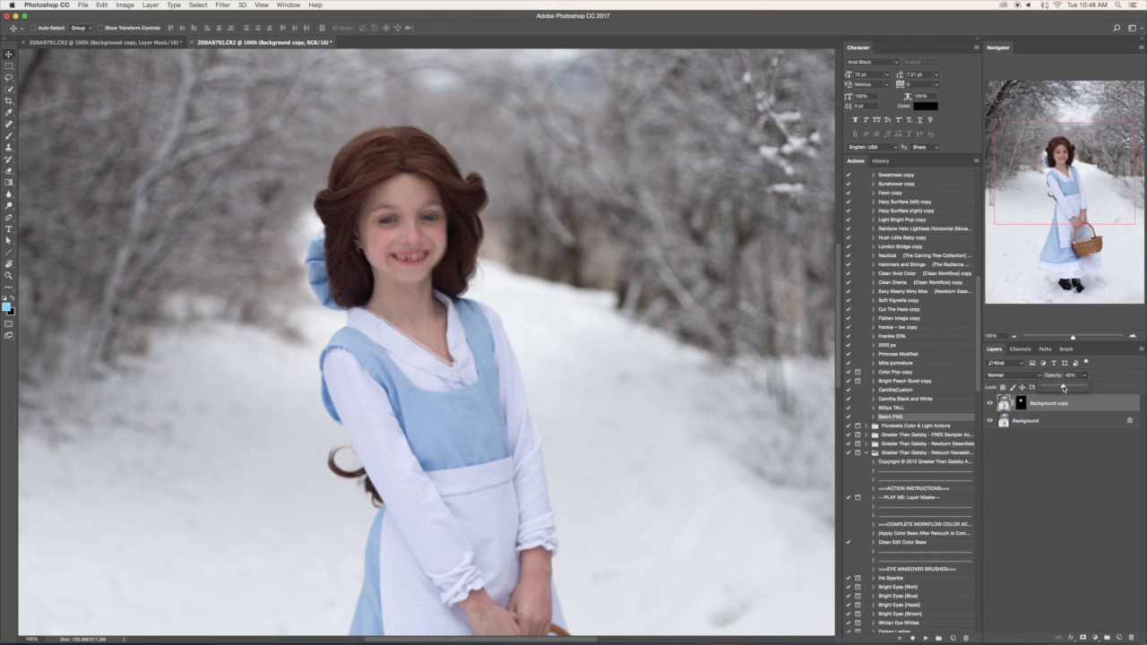
pyautogui.click(444, 255)
pyautogui.moveTo(444, 249); pyautogui.dragTo(445, 253)
pyautogui.moveTo(426, 257); pyautogui.dragTo(422, 255)
pyautogui.moveTo(435, 252); pyautogui.dragTo(435, 252)
pyautogui.moveTo(1085, 376); pyautogui.dragTo(1145, 397)
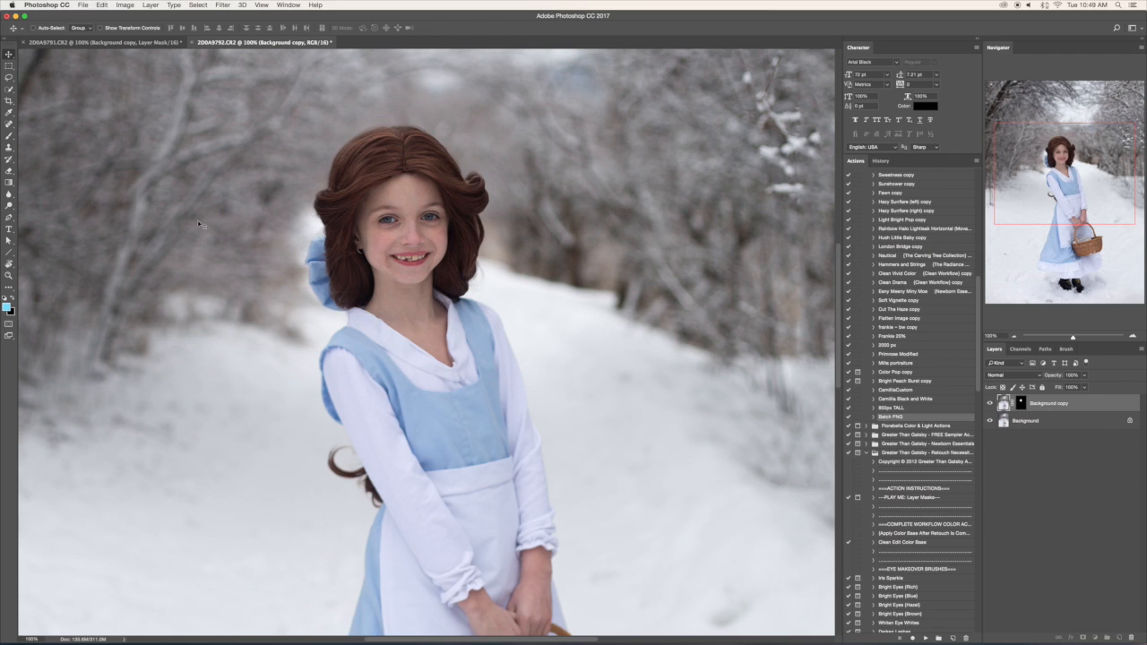
# Set up the Brush tool with a soft, much smaller tip and black as the foreground colour
pyautogui.click(9, 136)
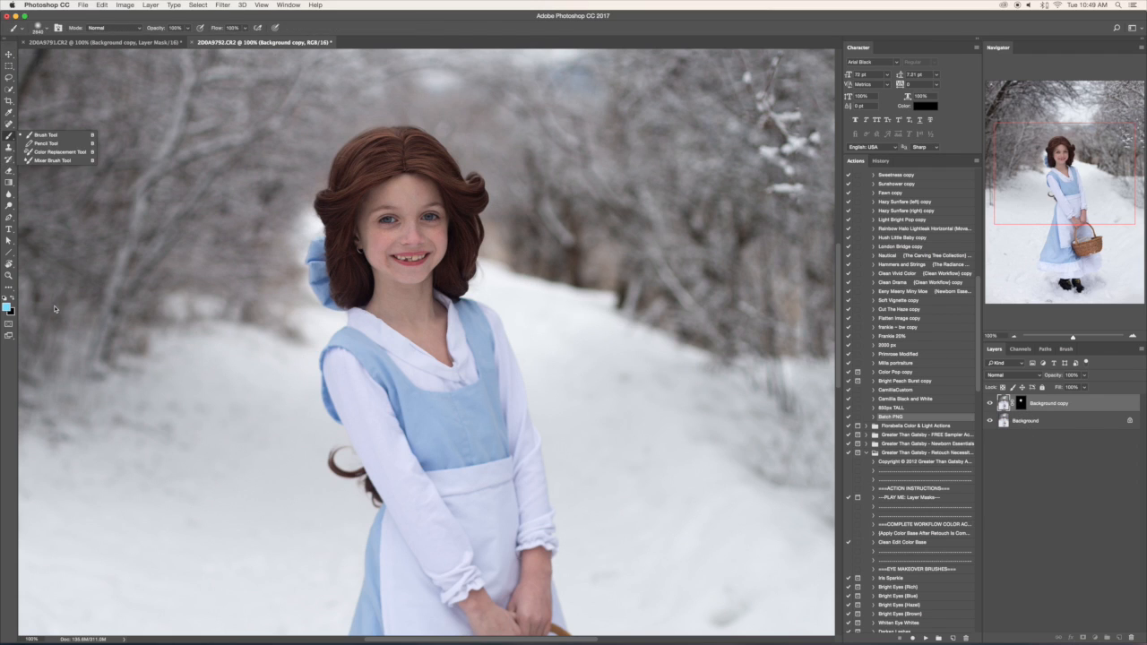
pyautogui.click(5, 298)
pyautogui.click(12, 298)
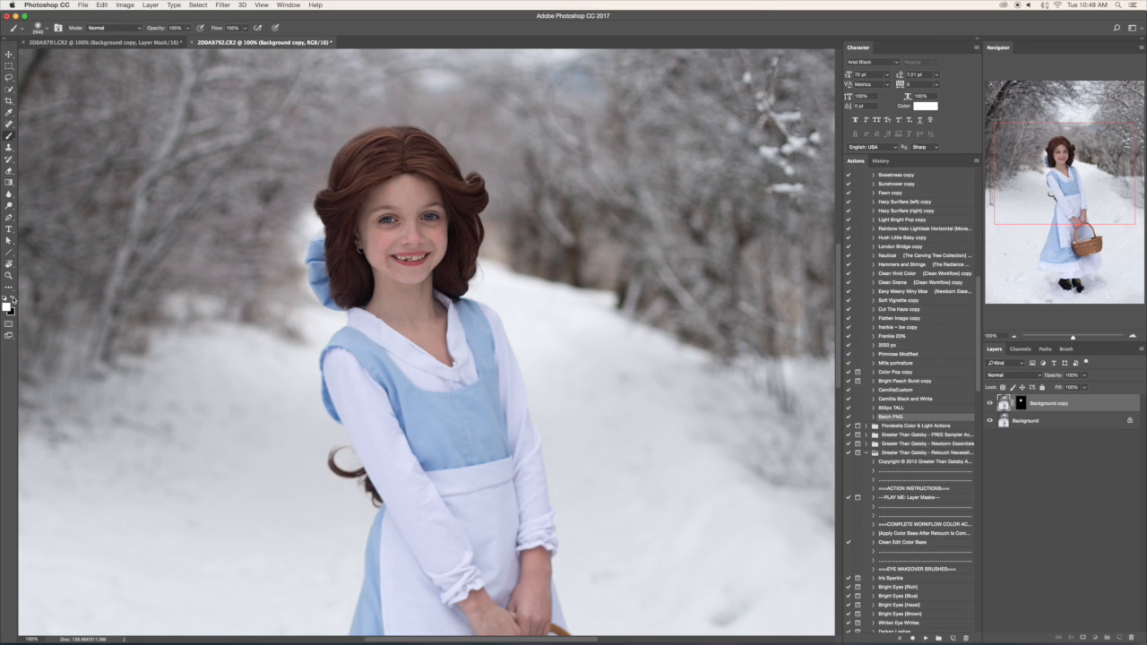
pyautogui.click(13, 299)
pyautogui.rightClick(418, 353)
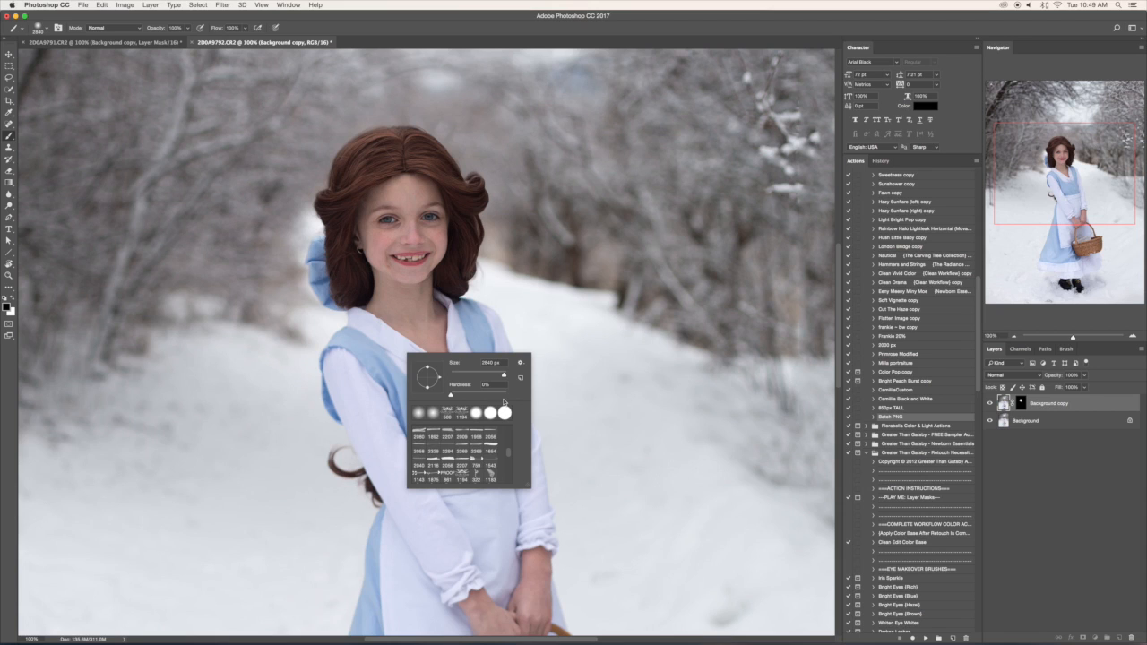
pyautogui.click(455, 395)
pyautogui.moveTo(504, 375); pyautogui.dragTo(500, 376)
pyautogui.click(7, 307)
pyautogui.click(851, 456)
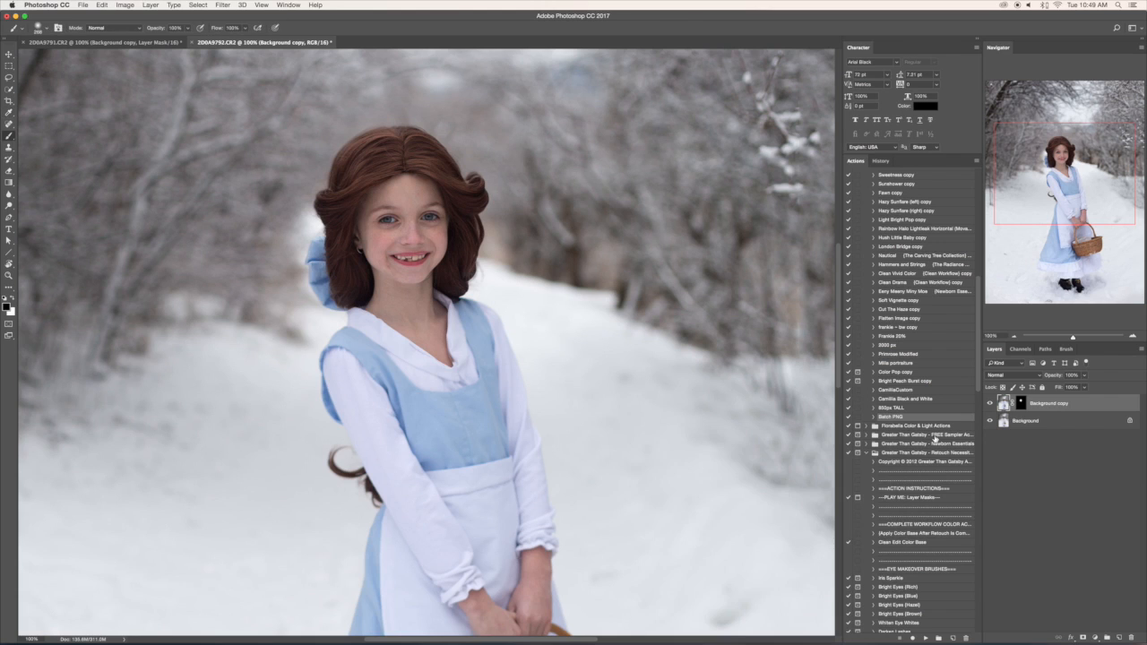
# Paint black on the head layer's mask around the neck and collar to blend the edges, reducing the brush to about 100 px
pyautogui.click(1020, 403)
pyautogui.click(12, 299)
pyautogui.moveTo(355, 347)
pyautogui.mouseDown()
pyautogui.moveTo(426, 388)
pyautogui.moveTo(365, 342)
pyautogui.moveTo(435, 384)
pyautogui.mouseUp()
pyautogui.press('[')
pyautogui.press('[')
pyautogui.press('[')
pyautogui.press('[')
pyautogui.press('[')
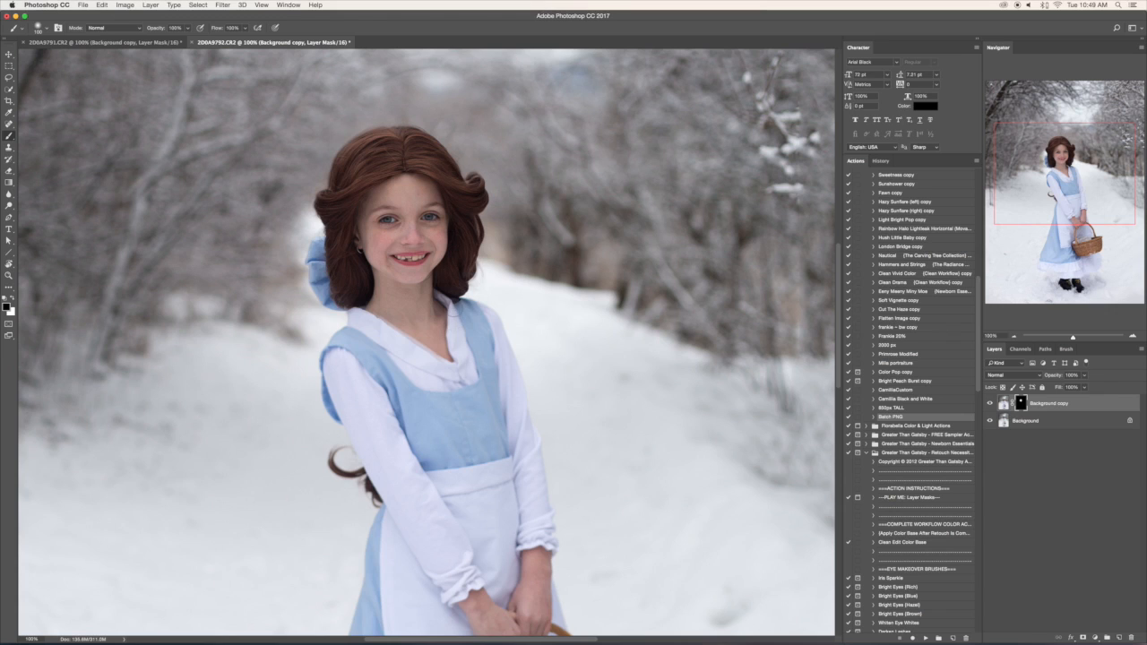
pyautogui.moveTo(454, 366)
pyautogui.mouseDown()
pyautogui.moveTo(383, 321)
pyautogui.moveTo(383, 341)
pyautogui.moveTo(352, 312)
pyautogui.moveTo(389, 329)
pyautogui.mouseUp()
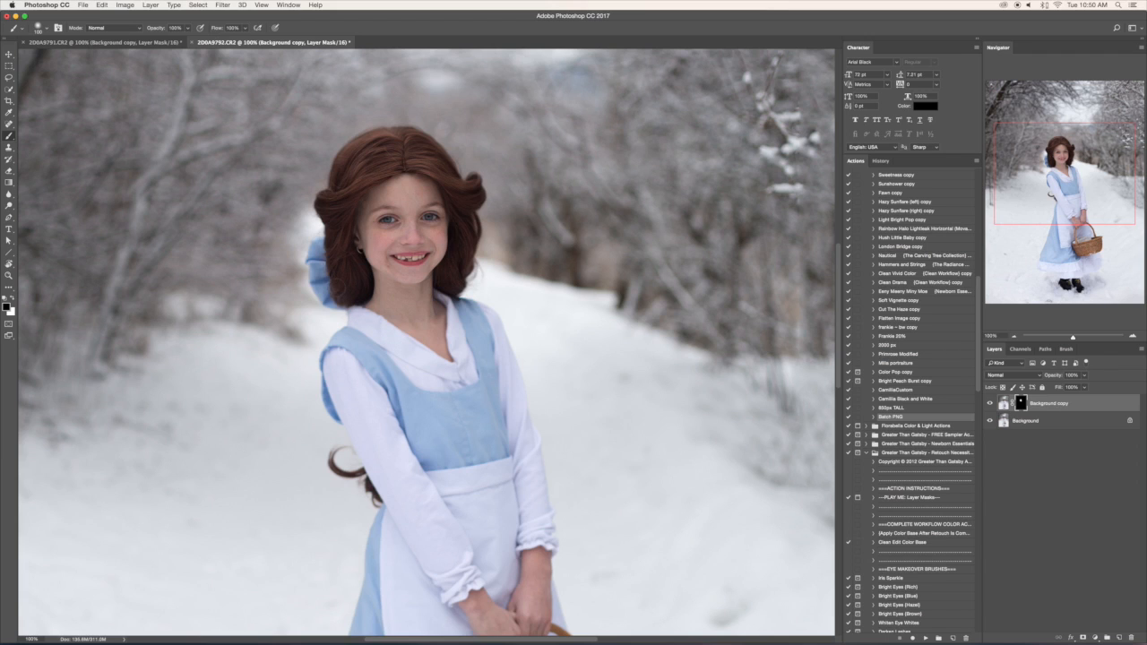
# Compare the photo with and without the swapped head layer, and check the blend across the whole image
pyautogui.click(991, 406)
pyautogui.click(991, 405)
pyautogui.click(992, 405)
pyautogui.click(991, 405)
pyautogui.press('super+minus')
pyautogui.press('super+minus')
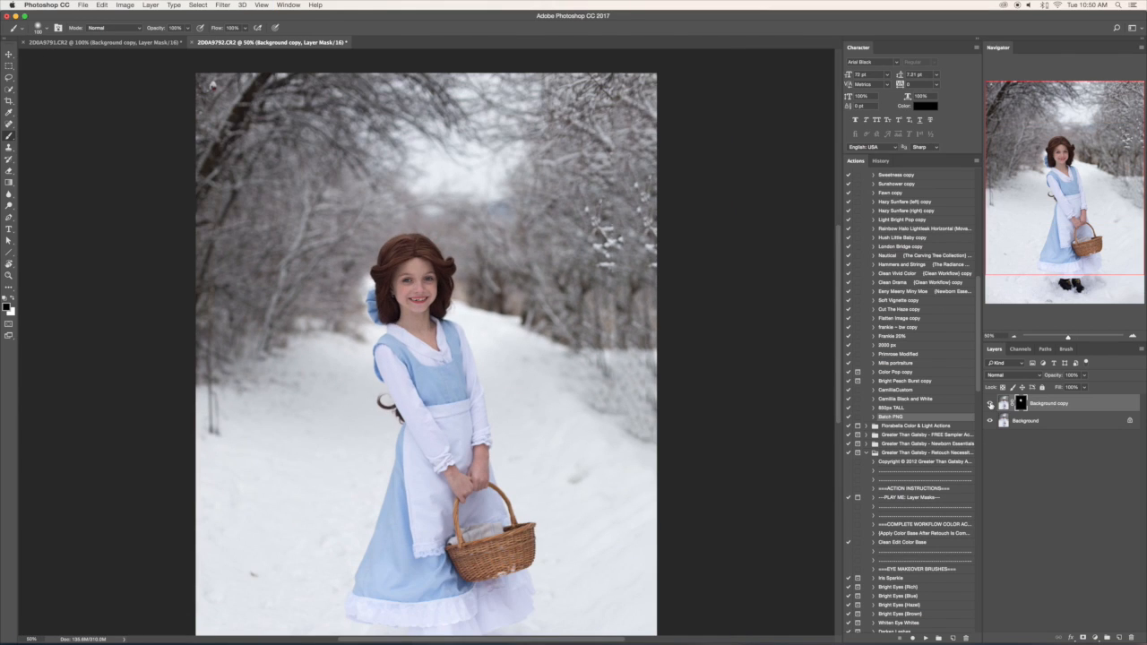
pyautogui.press('super+minus')
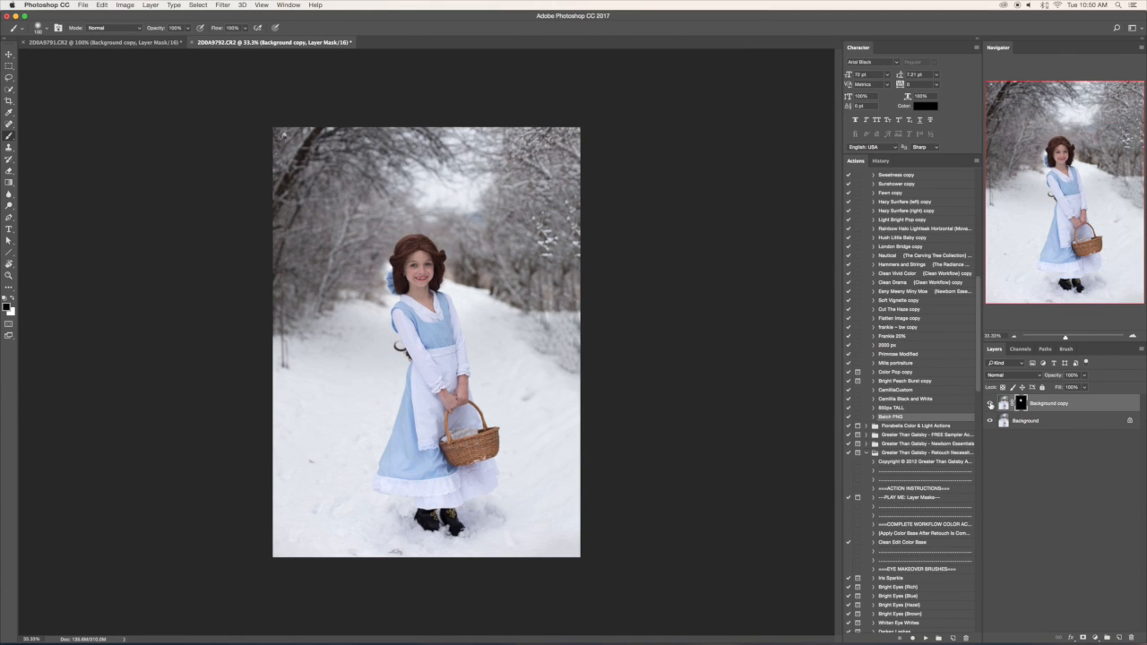